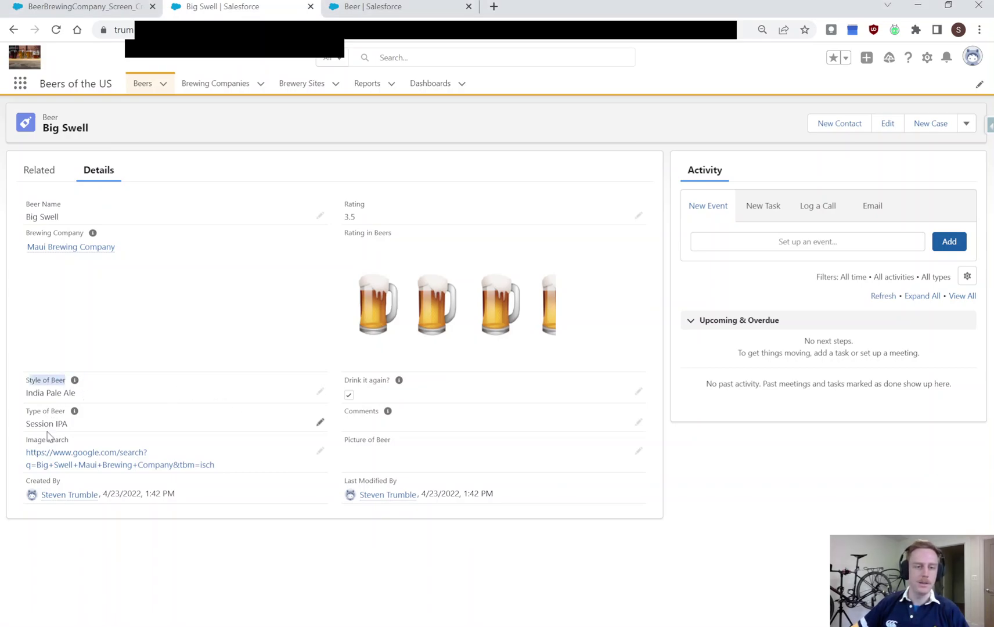
# Step: Start editing the Big Swell beer record and review the Type of Beer options offered for the India Pale Ale style
pyautogui.click(319, 393)
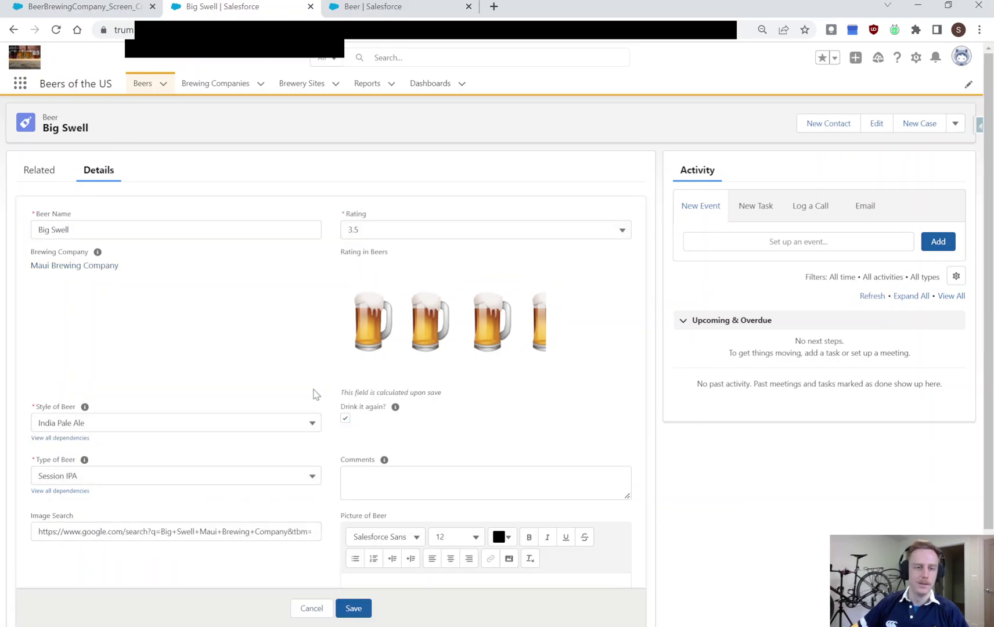
pyautogui.click(126, 428)
pyautogui.click(94, 297)
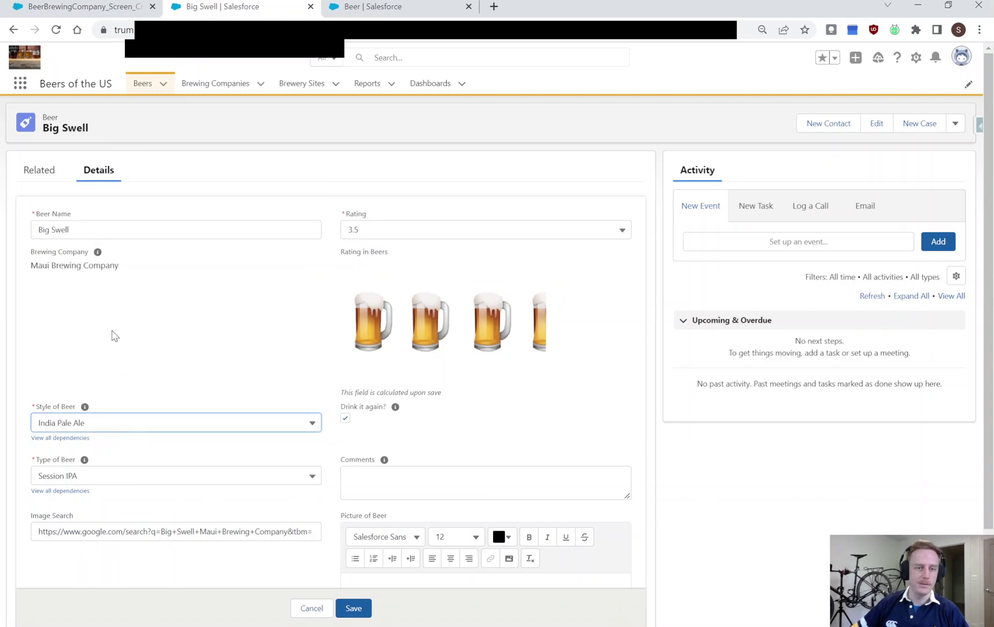
pyautogui.click(117, 478)
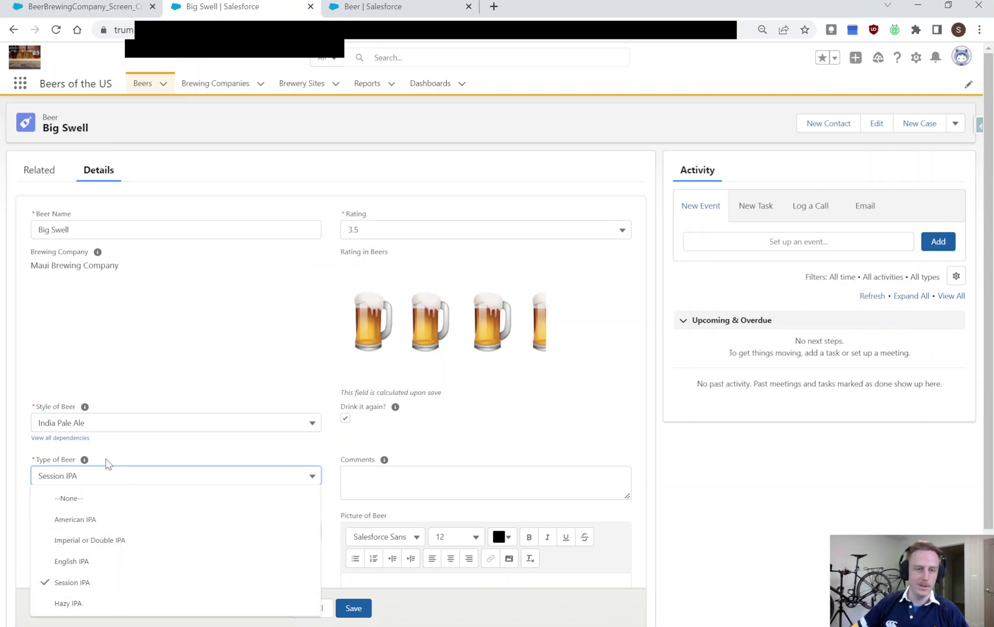
# Step: Try Porter as the Style of Beer, review the dependent Type of Beer options, and cancel the record edit
pyautogui.click(115, 422)
pyautogui.click(64, 358)
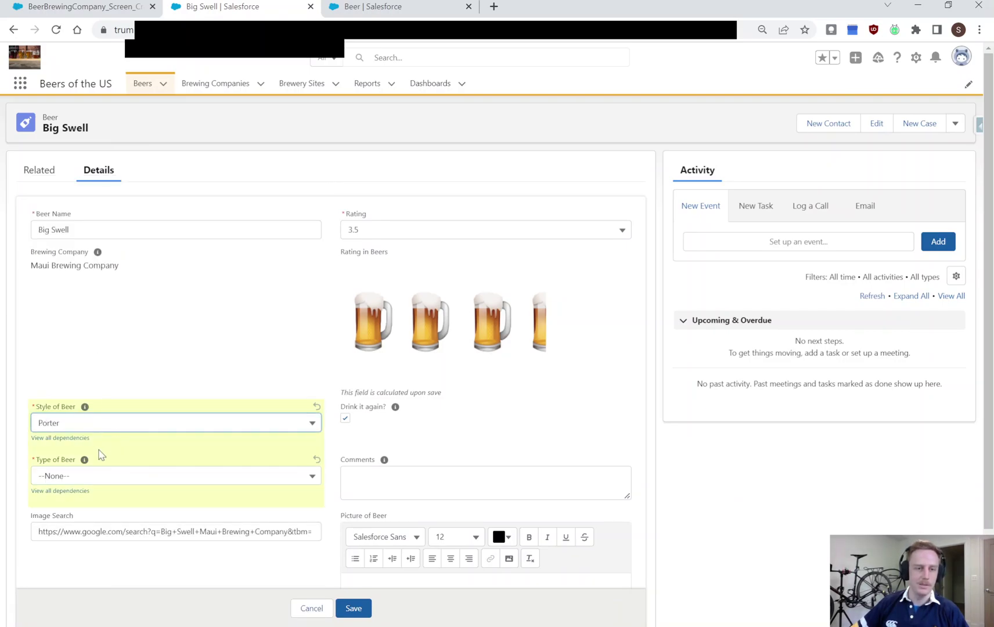
pyautogui.click(73, 477)
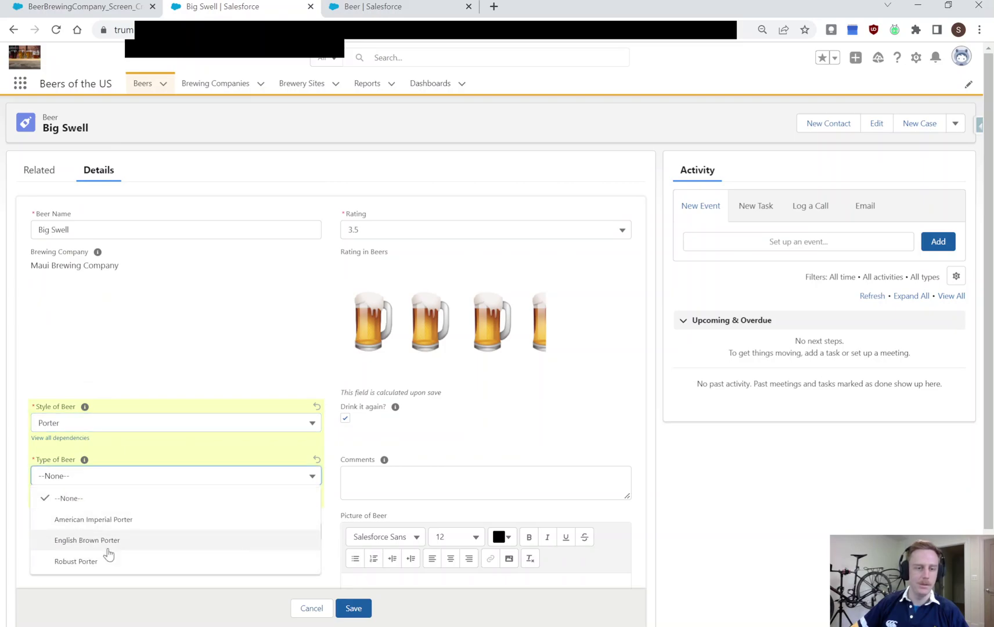
pyautogui.click(134, 474)
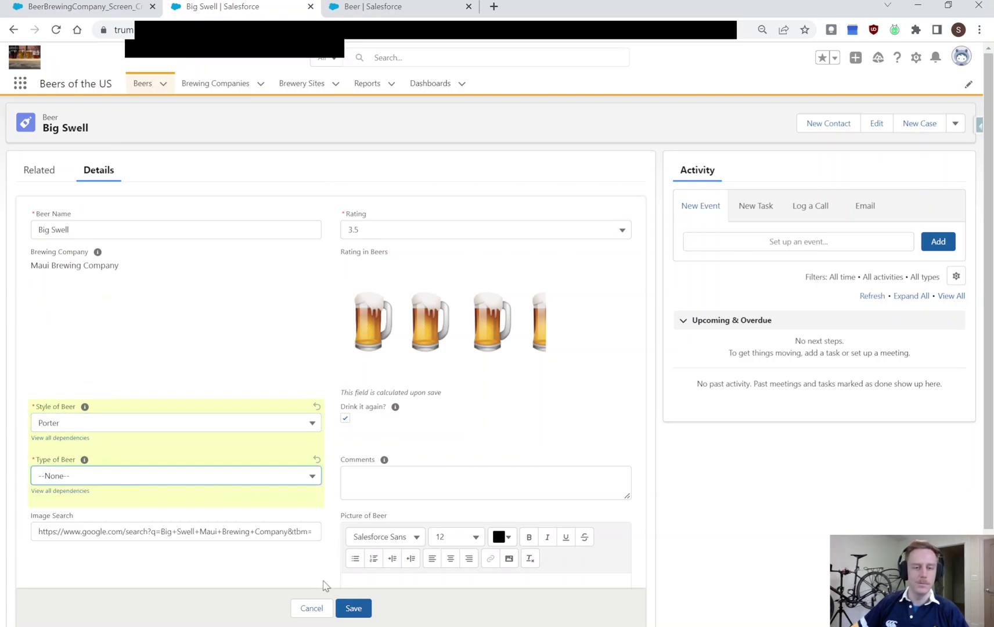
pyautogui.click(312, 609)
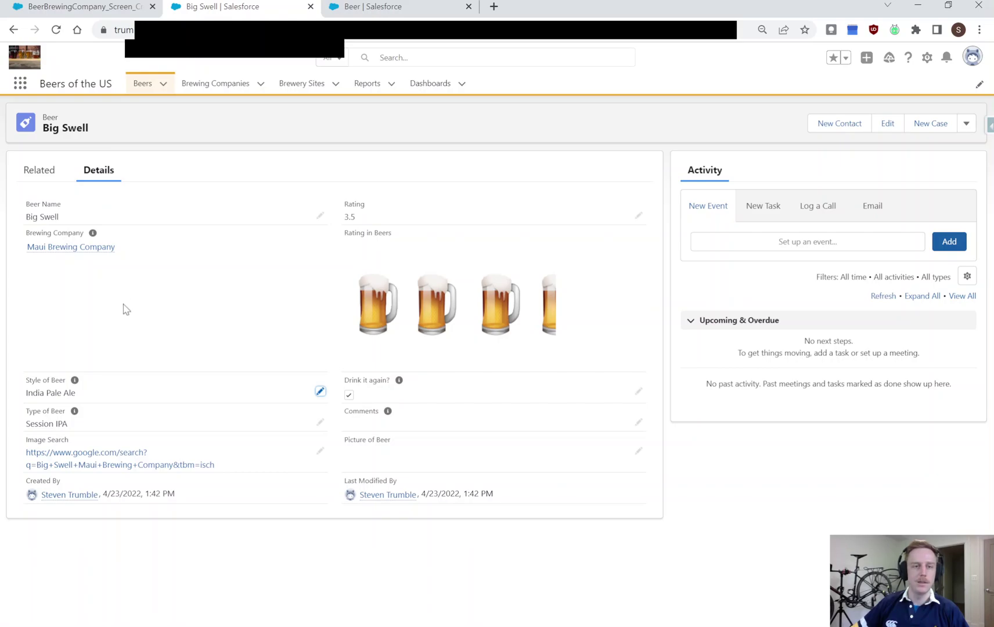
# Step: Open the New Beer screen element in the BeerBrewingCompany_Screen_Create_Main_AddNew flow and show the settings of its Dependent Picklists component
pyautogui.click(88, 7)
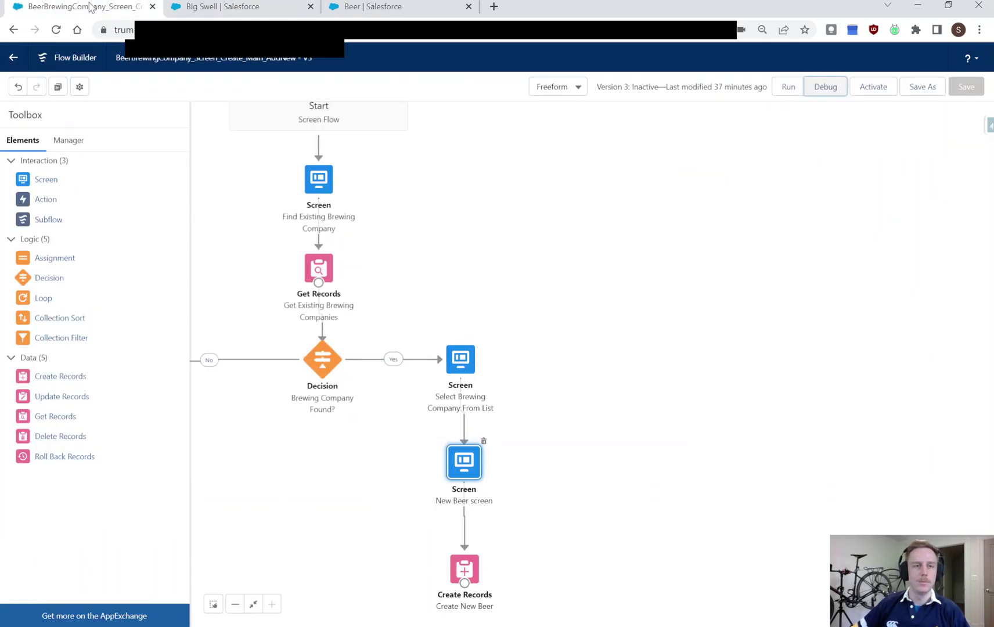
pyautogui.moveTo(524, 239); pyautogui.dragTo(519, 286)
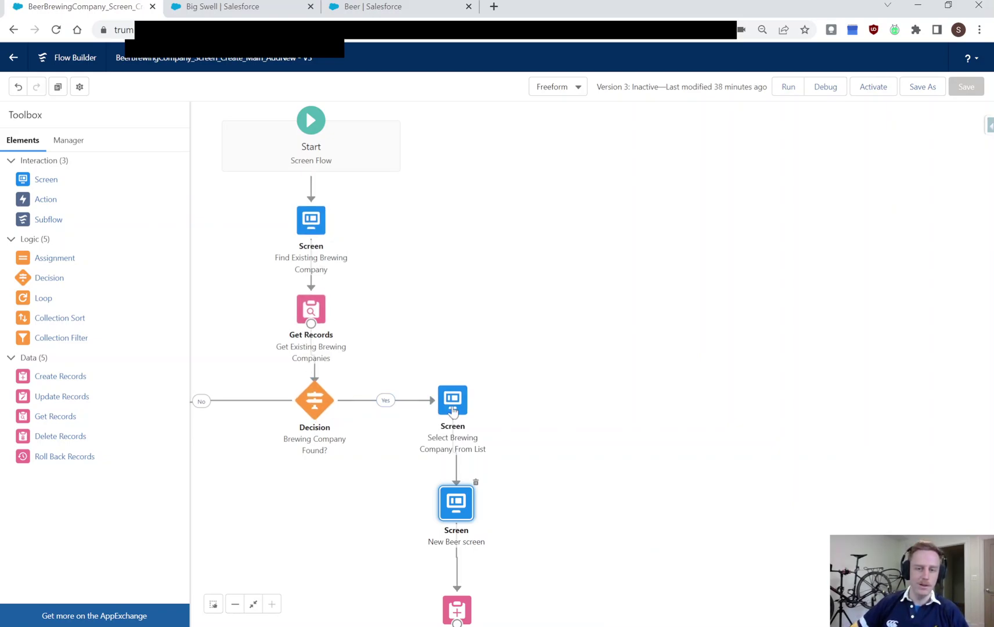
pyautogui.moveTo(523, 404); pyautogui.dragTo(509, 328)
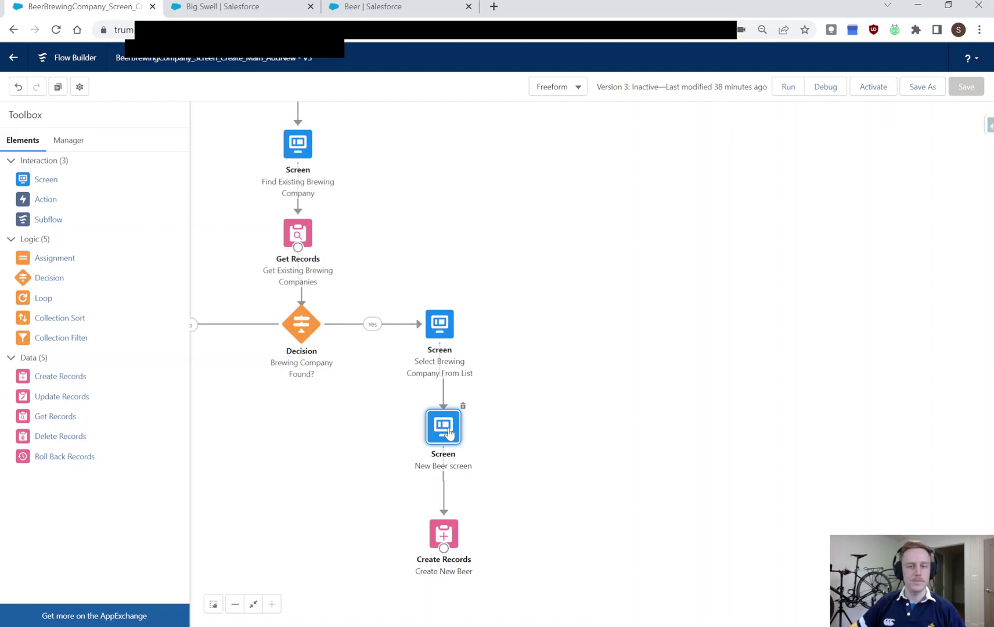
pyautogui.doubleClick(450, 432)
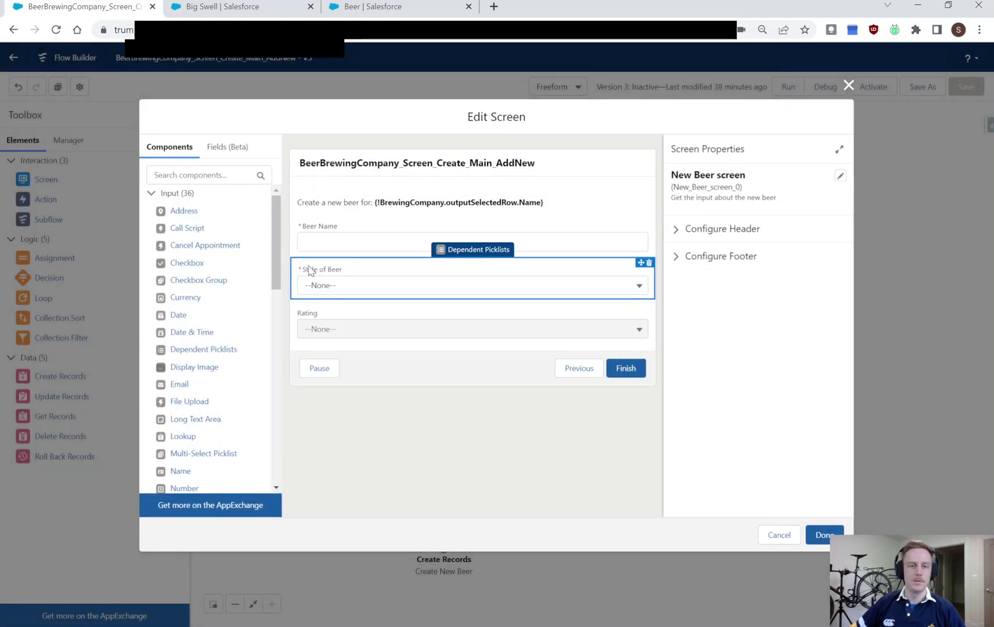
pyautogui.click(314, 272)
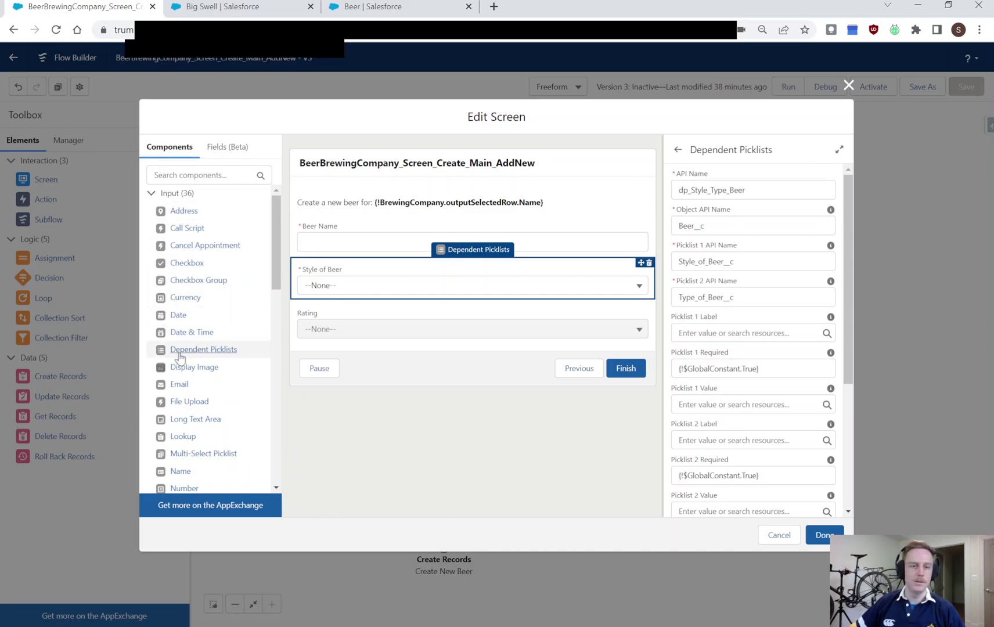
pyautogui.moveTo(181, 351)
pyautogui.mouseDown()
pyautogui.moveTo(364, 299)
pyautogui.moveTo(275, 331)
pyautogui.moveTo(173, 350)
pyautogui.mouseUp()
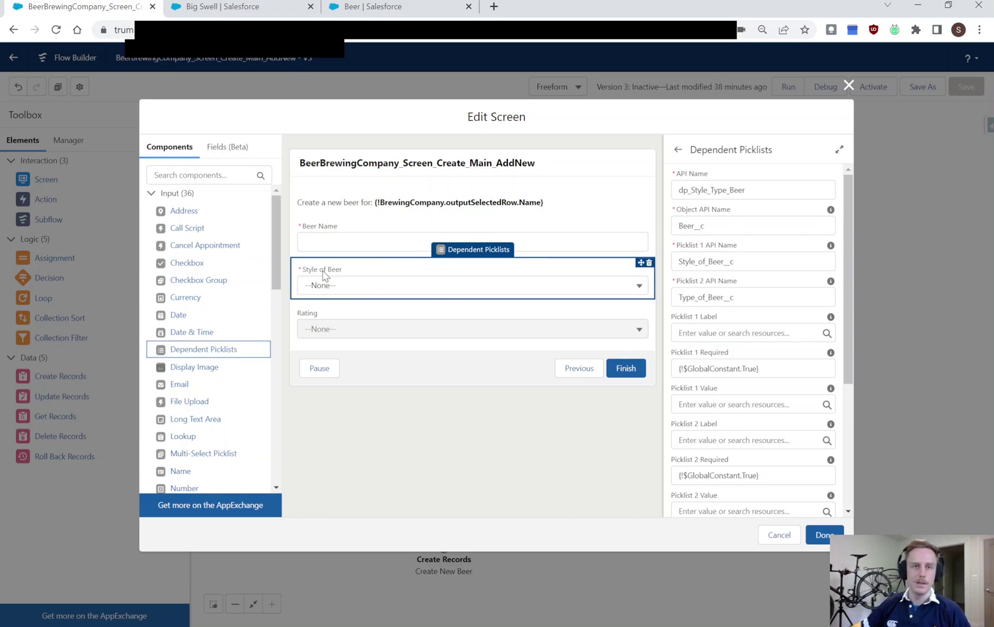
# Step: Compare the Big Swell record's style and type fields with the component's API Name, Object API Name and Picklist 1 API Name settings
pyautogui.click(226, 7)
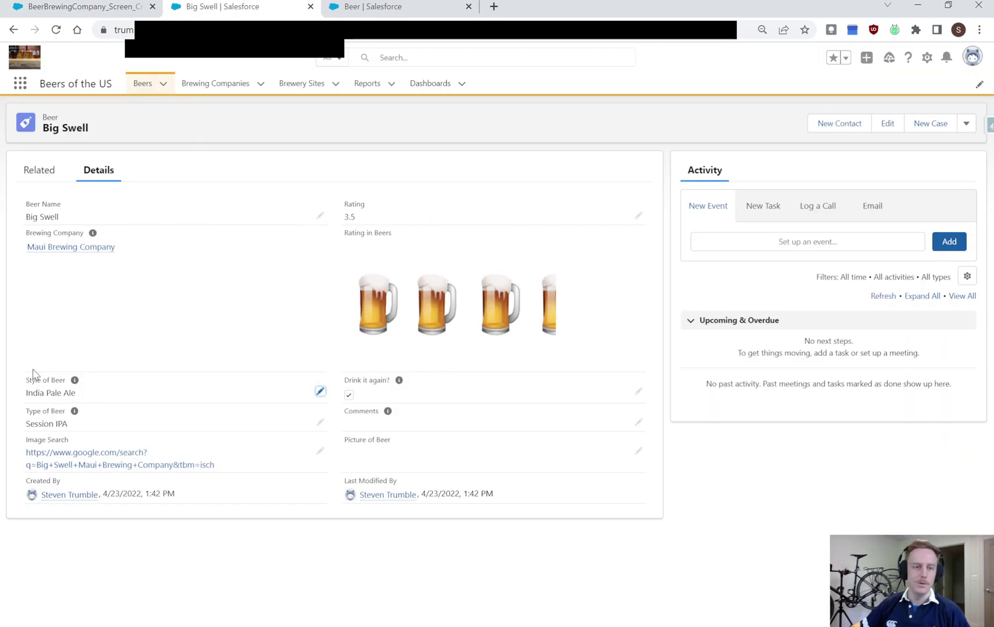
pyautogui.click(113, 7)
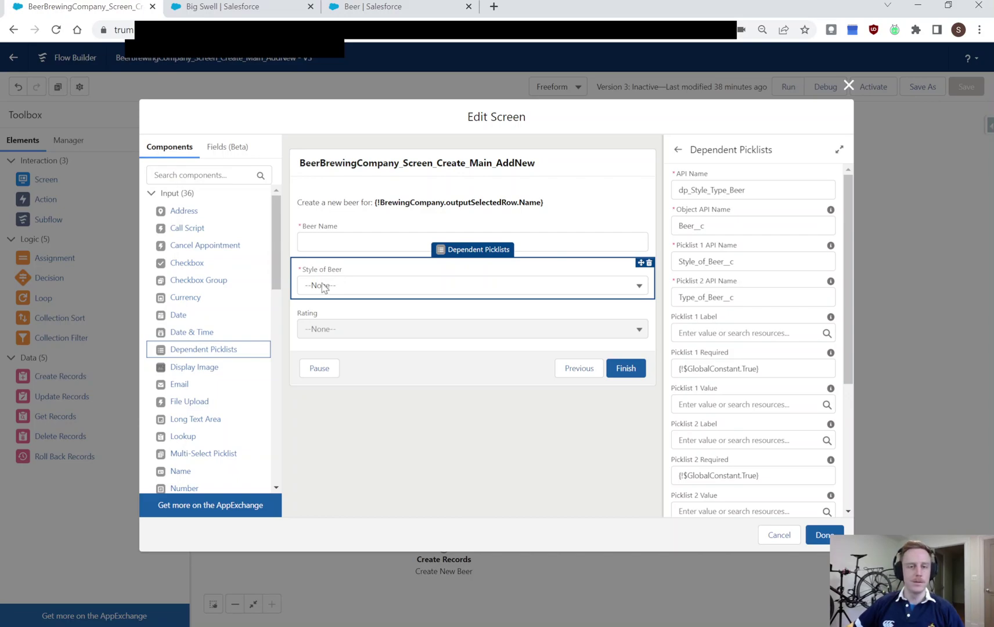
pyautogui.click(677, 190)
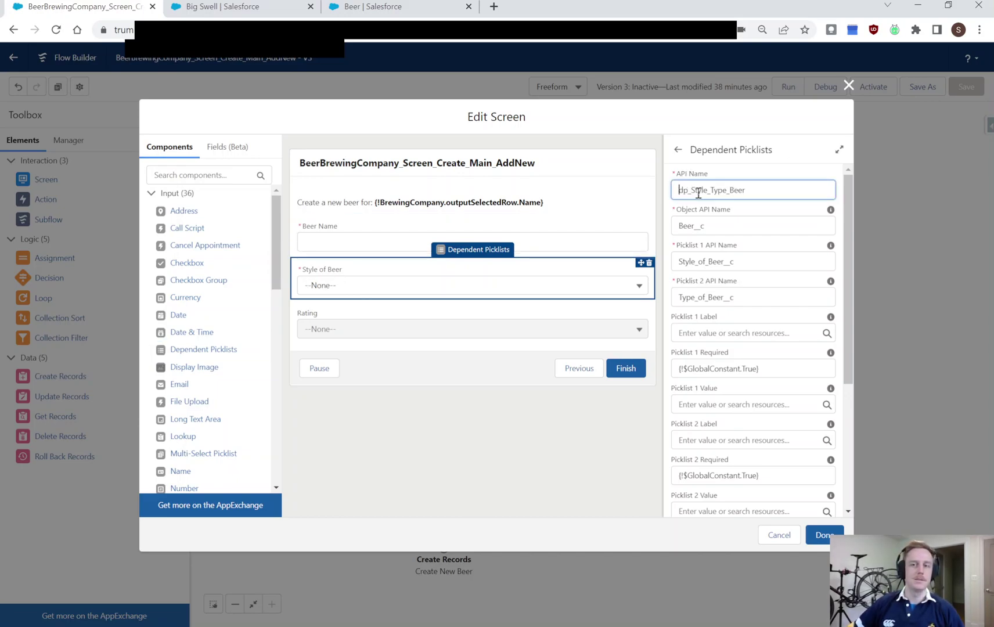
pyautogui.moveTo(725, 227); pyautogui.dragTo(672, 231)
pyautogui.click(711, 230)
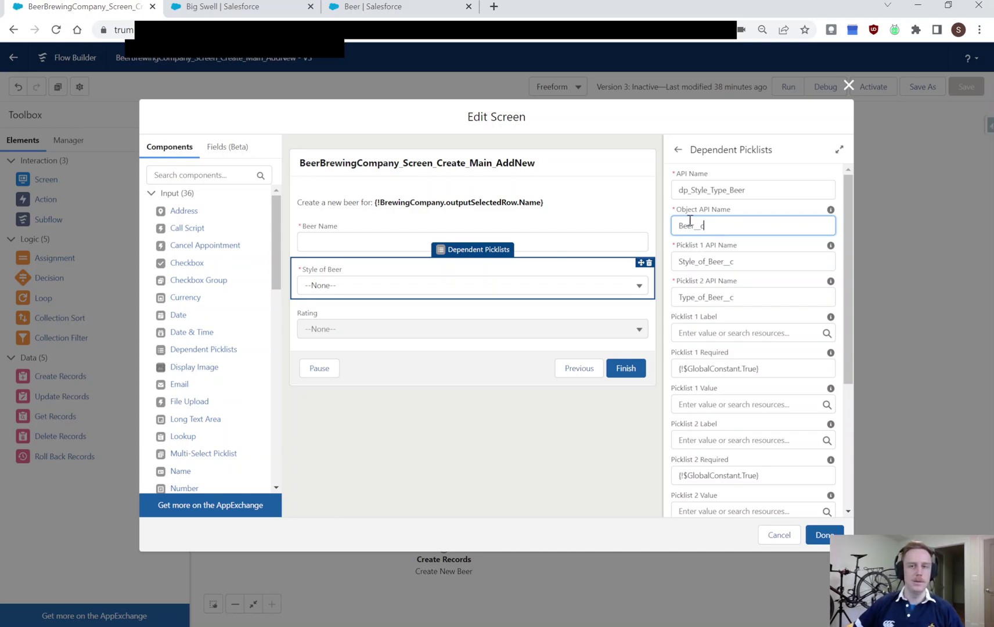
pyautogui.click(703, 265)
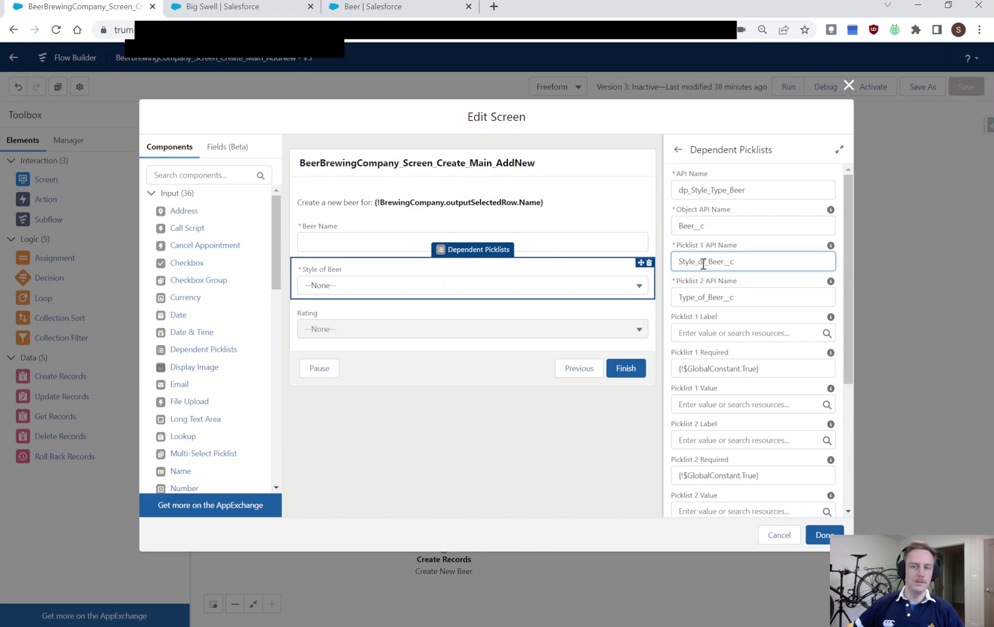
# Step: Check the Style of Beer field name in the Beer object's field list, then inspect the component's Picklist 1 and 2 API Name settings
pyautogui.click(366, 8)
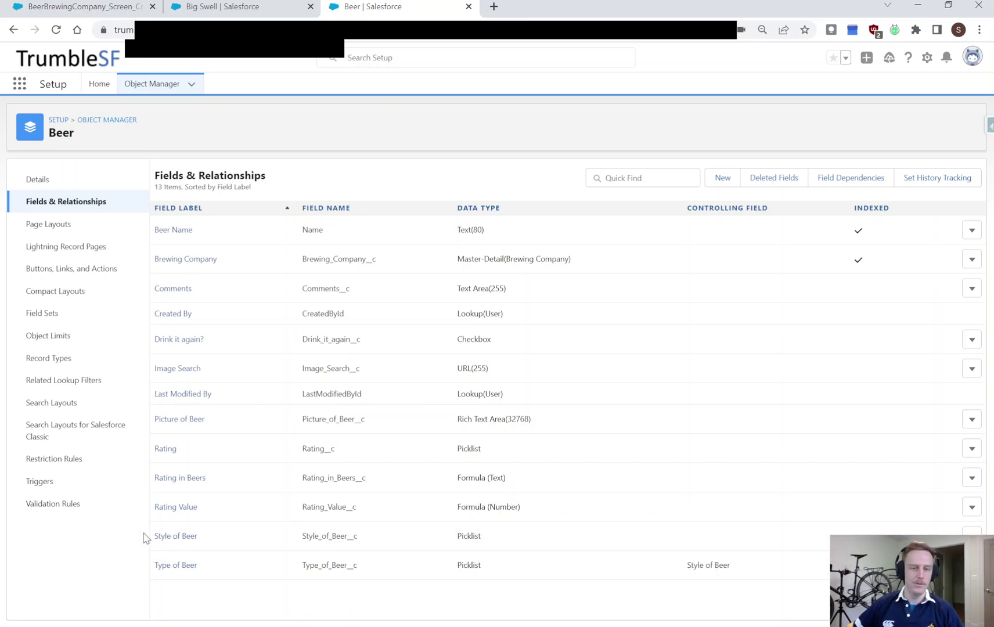
pyautogui.doubleClick(333, 535)
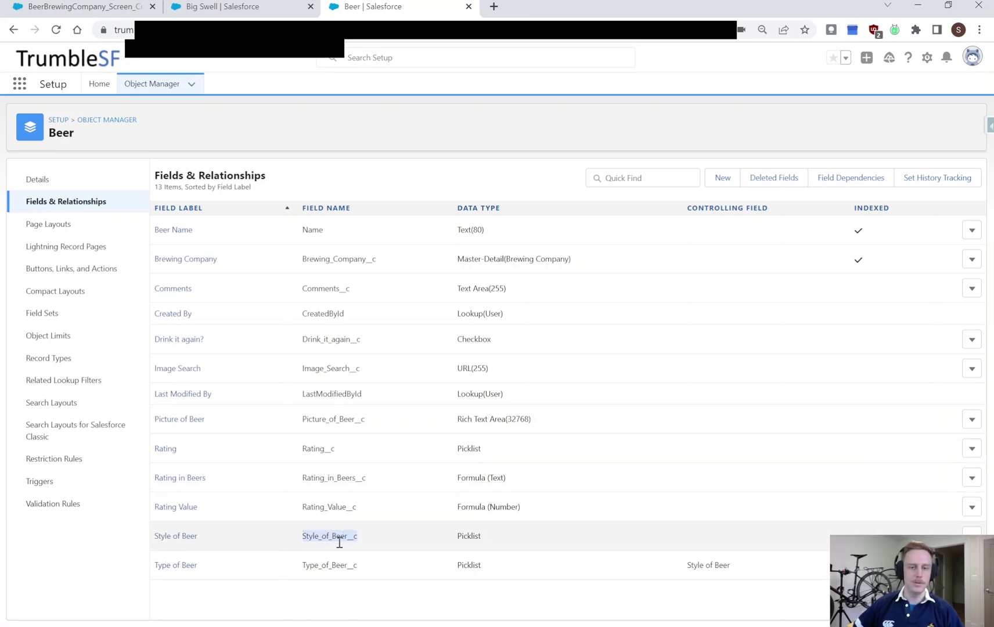
pyautogui.click(81, 6)
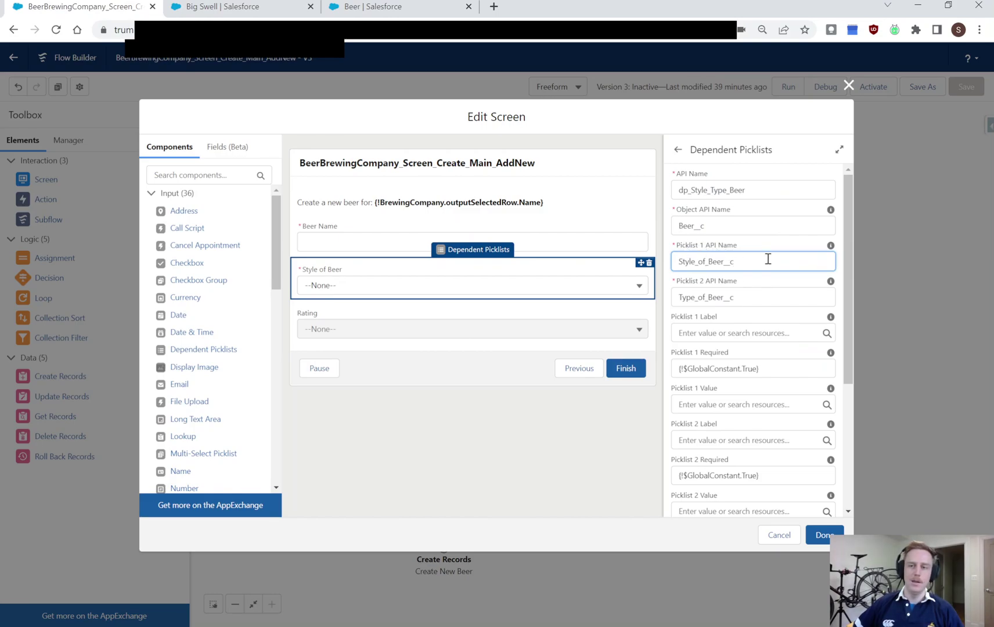
pyautogui.moveTo(678, 282); pyautogui.dragTo(734, 286)
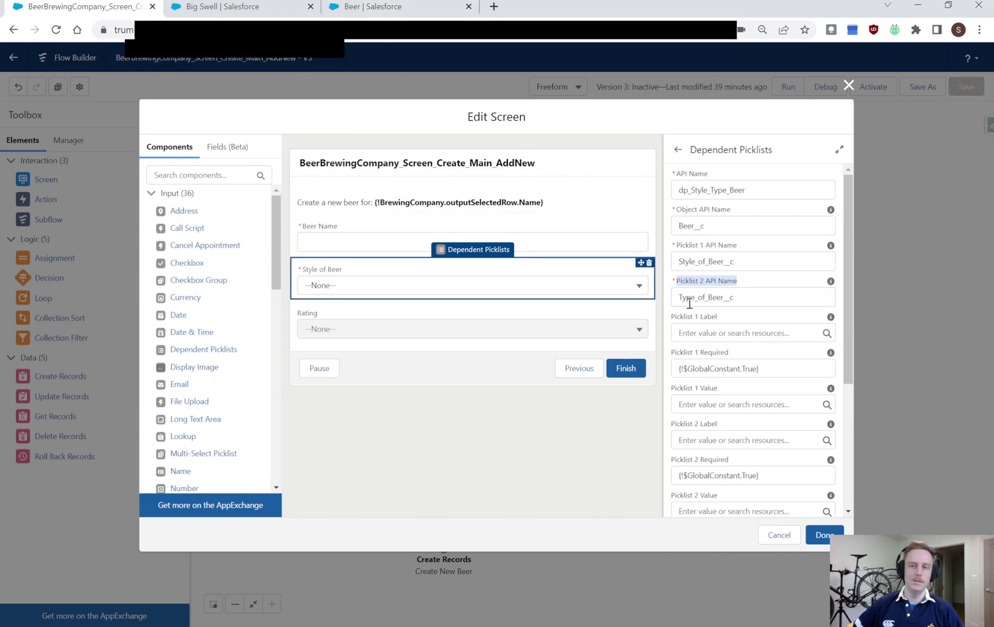
pyautogui.moveTo(831, 282)
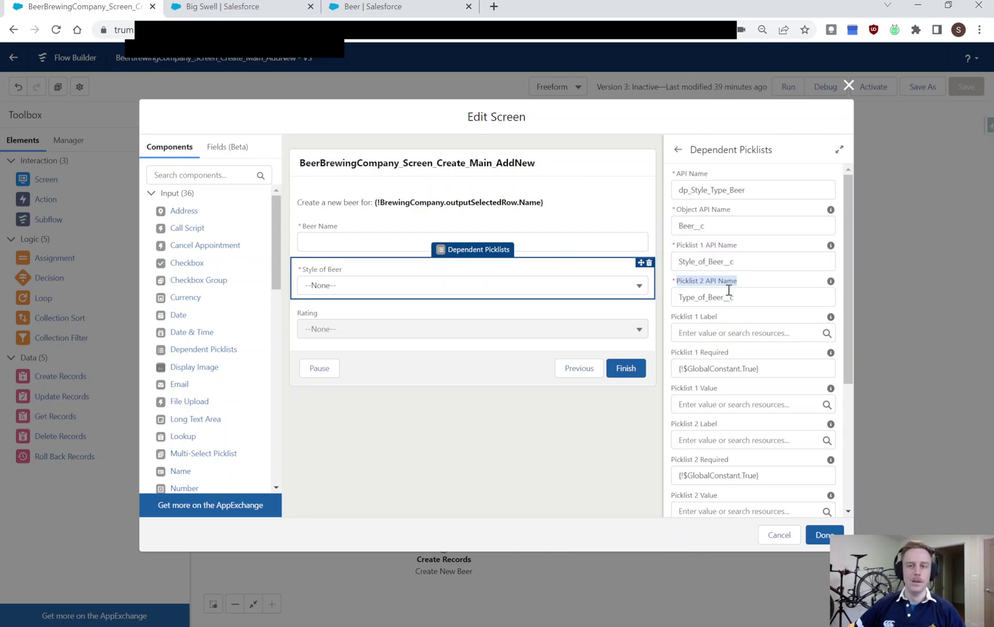
# Step: Examine the Picklist 1 Required setting and the remaining picklist settings of the Dependent Picklists component
pyautogui.moveTo(844, 232); pyautogui.dragTo(851, 303)
pyautogui.moveTo(672, 235); pyautogui.dragTo(730, 239)
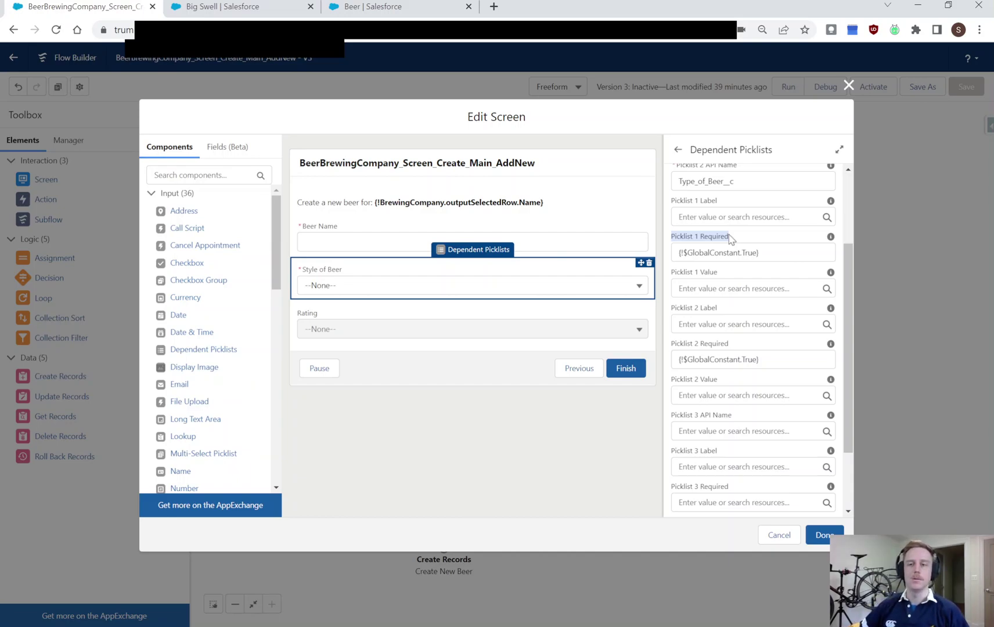
pyautogui.click(784, 251)
pyautogui.click(737, 298)
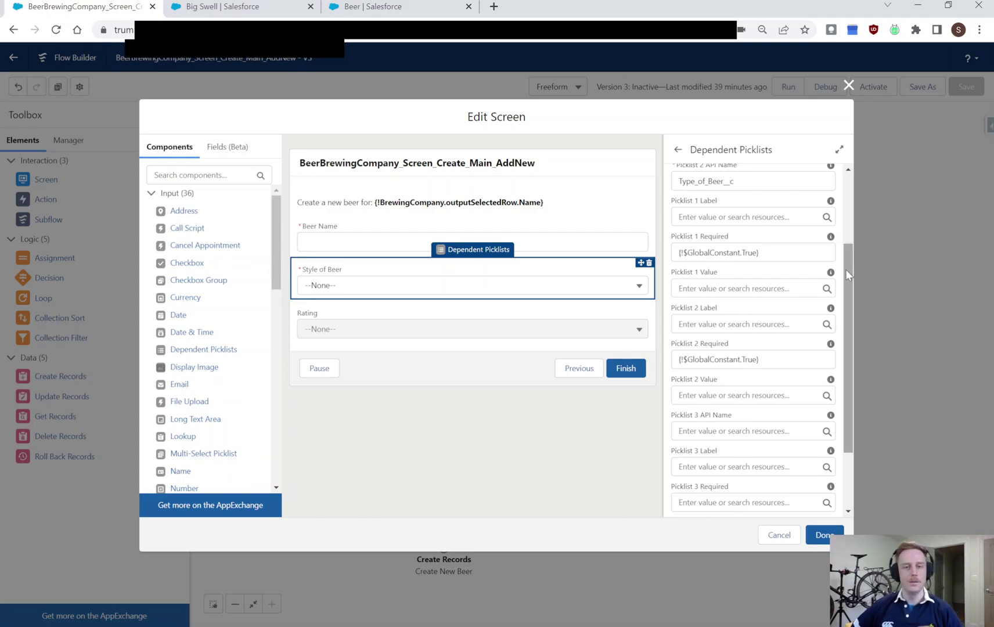
pyautogui.moveTo(845, 269); pyautogui.dragTo(848, 339)
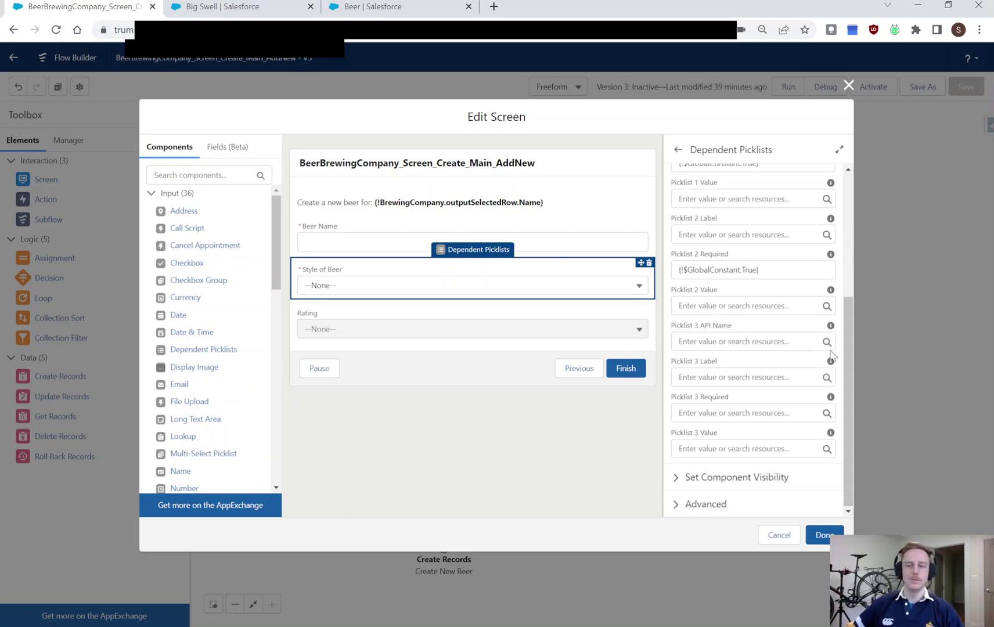
# Step: Expand the component's advanced settings, inspect the variables storing the Picklist 1 and Picklist 2 values, and close the screen editor without saving
pyautogui.click(675, 504)
pyautogui.moveTo(847, 255); pyautogui.dragTo(855, 379)
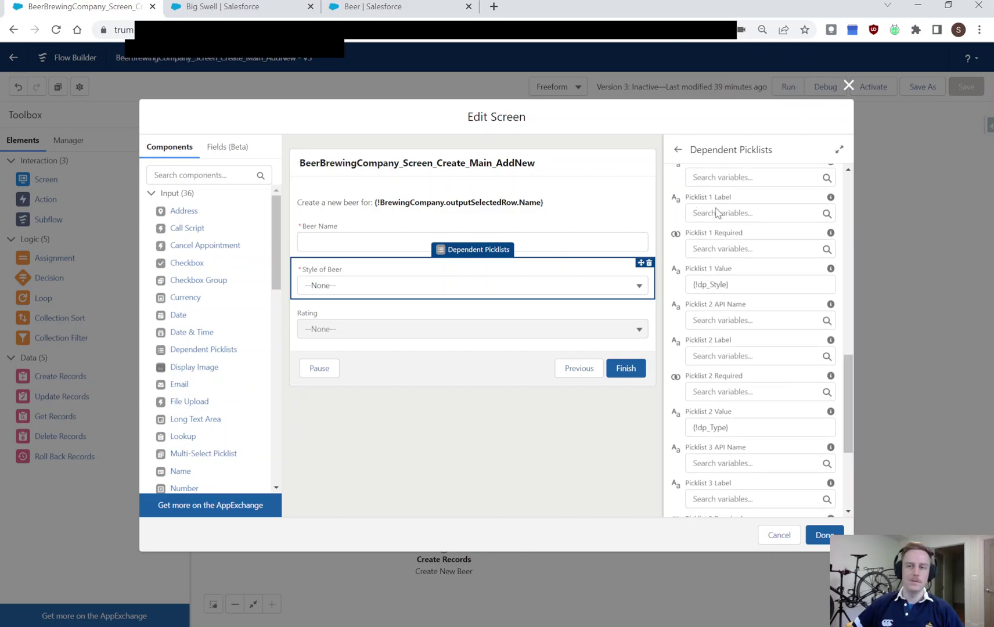
pyautogui.moveTo(851, 395); pyautogui.dragTo(850, 382)
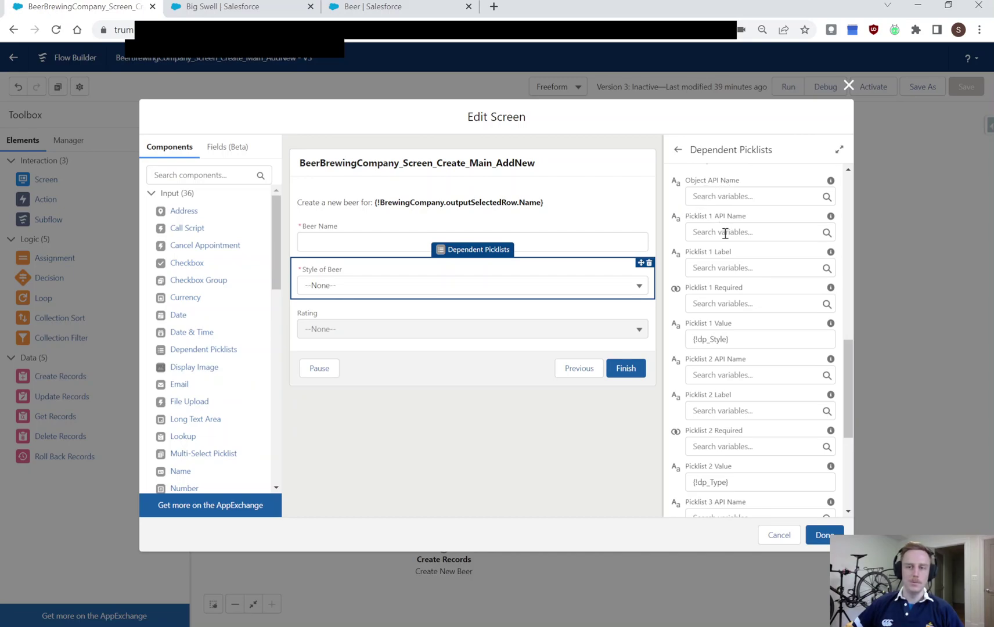
pyautogui.moveTo(684, 325); pyautogui.dragTo(746, 326)
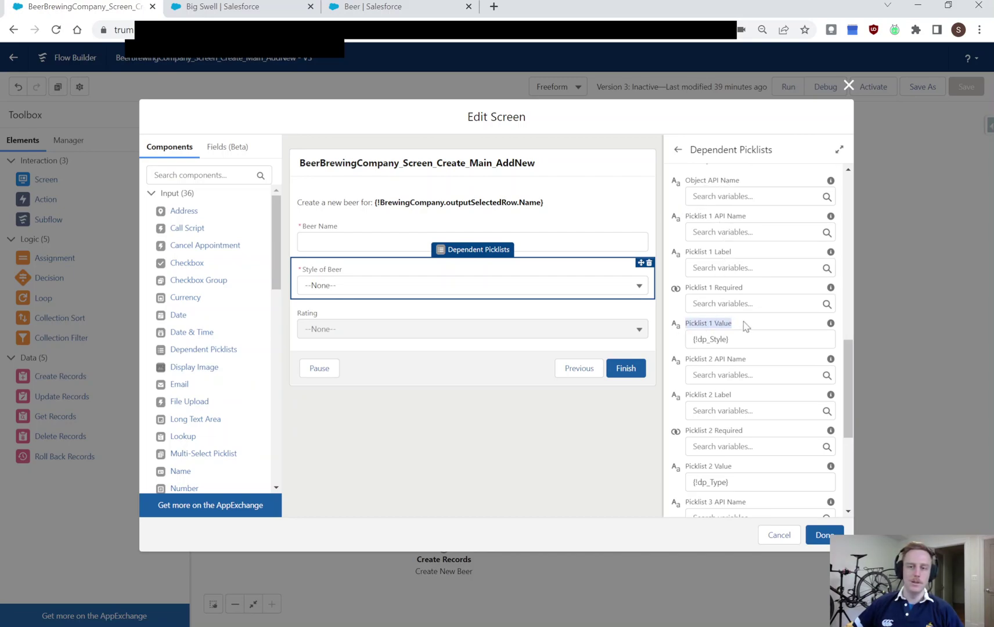
pyautogui.moveTo(685, 468); pyautogui.dragTo(738, 470)
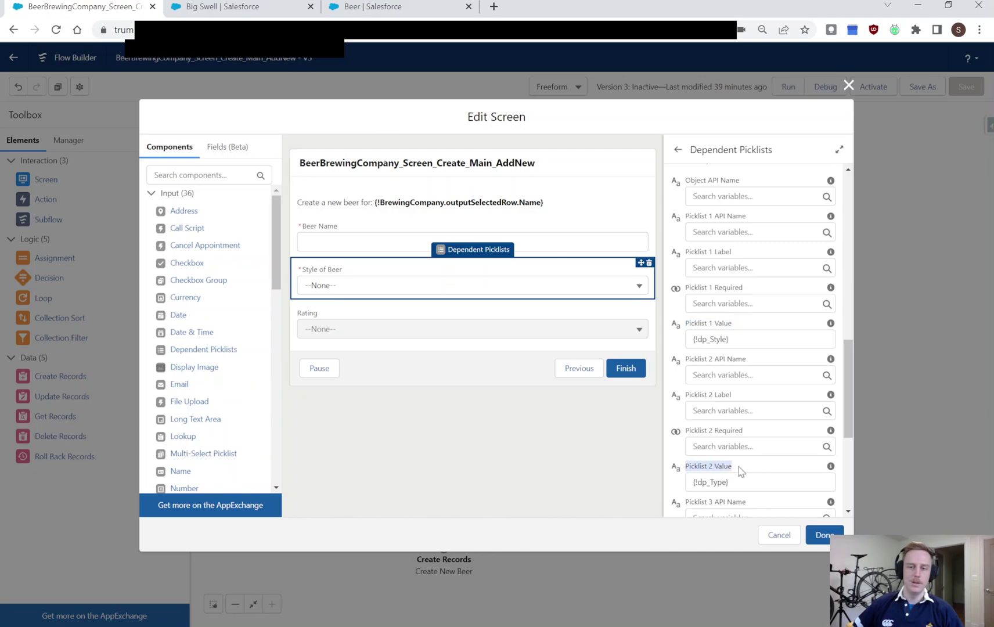
pyautogui.click(729, 338)
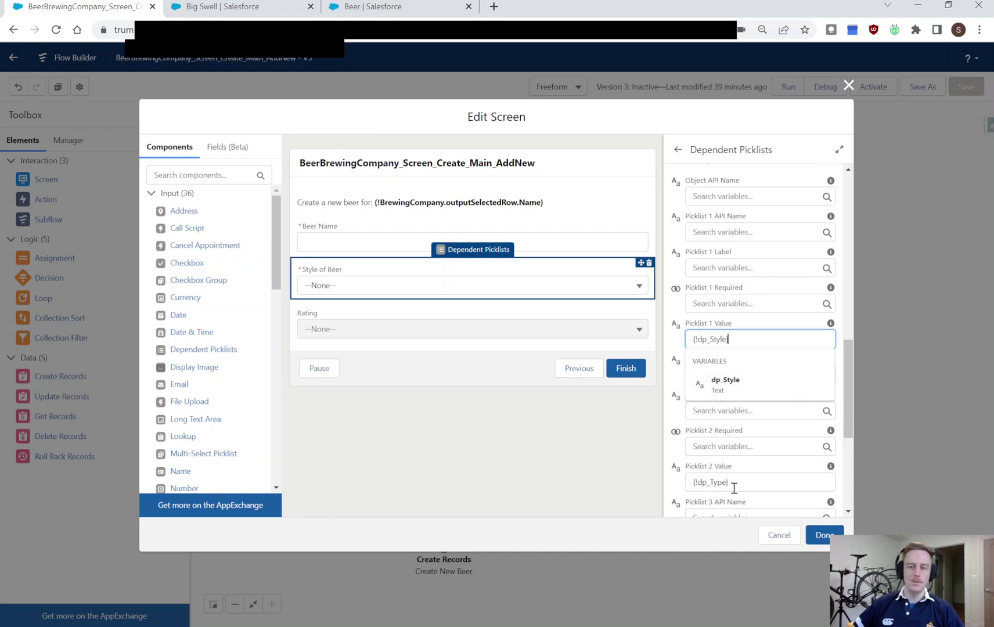
pyautogui.click(780, 537)
# Step: Inspect the definition of the dp_Style variable among the flow's resources and close it without changes
pyautogui.click(67, 139)
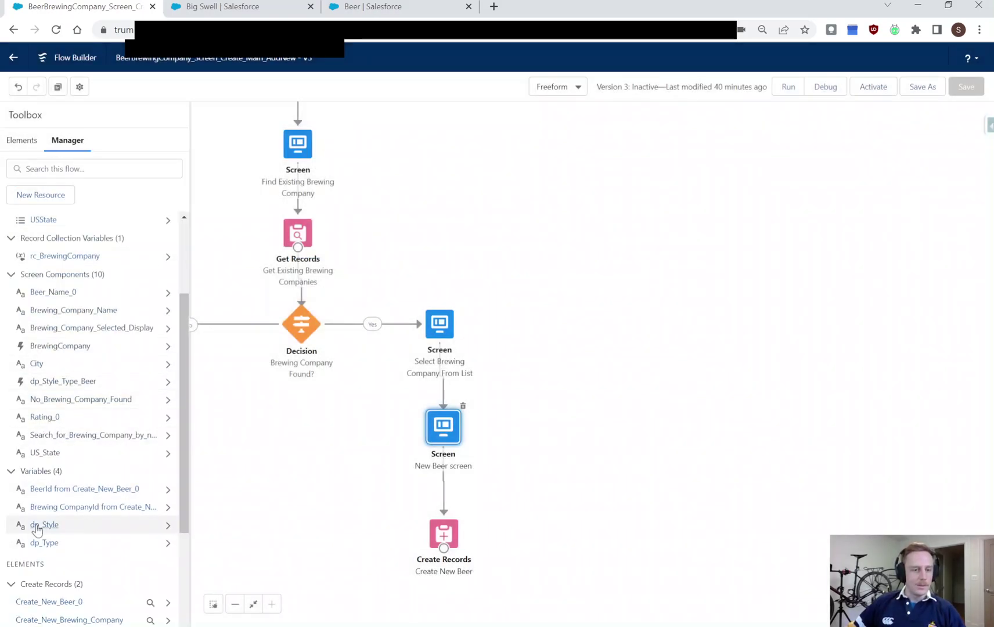
pyautogui.doubleClick(44, 525)
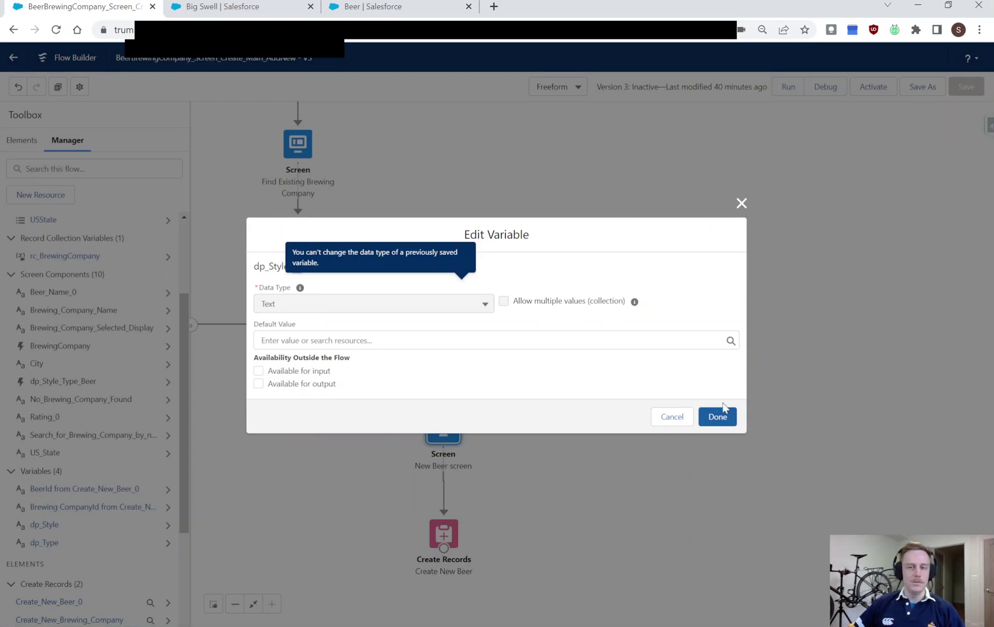
pyautogui.click(671, 416)
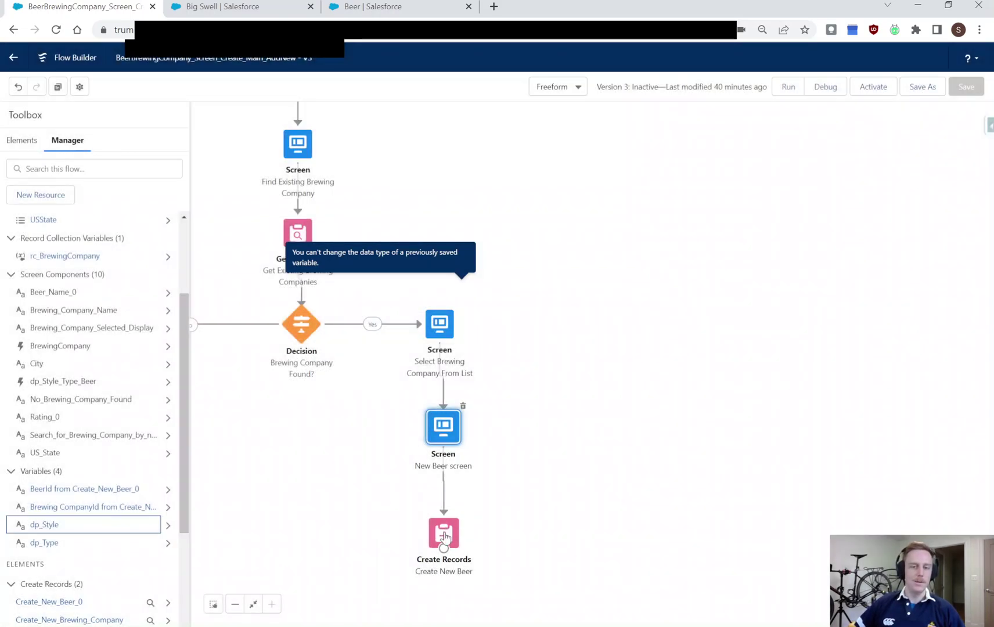
# Step: Inspect the field values assigned in the Create New Beer element, including Style_of_Beer__c and Type_of_Beer__c, and close it without changes
pyautogui.click(444, 537)
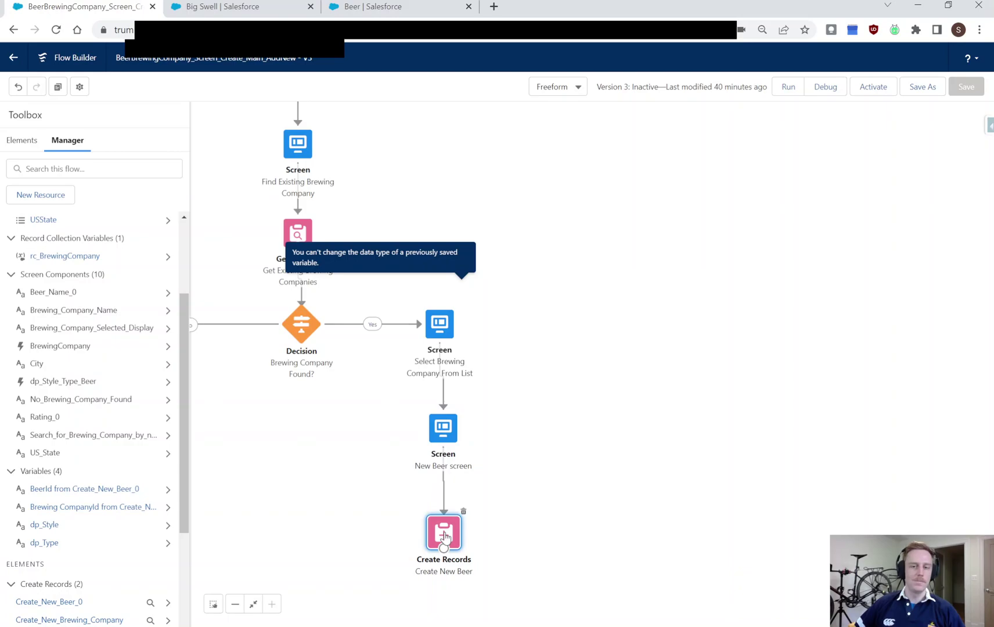
pyautogui.doubleClick(444, 537)
pyautogui.scroll(-2, 741, 251)
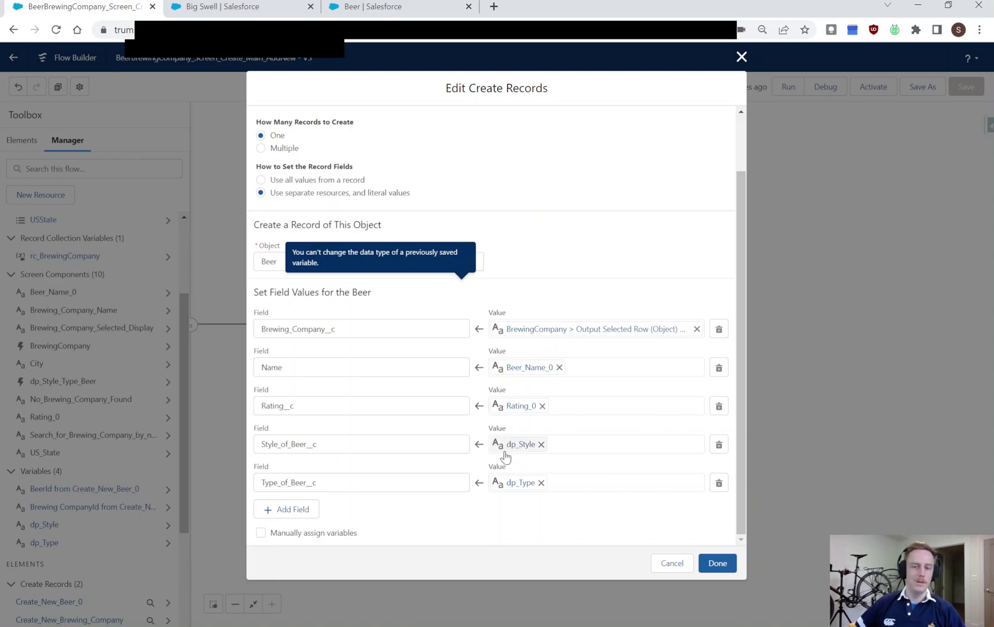
pyautogui.click(679, 563)
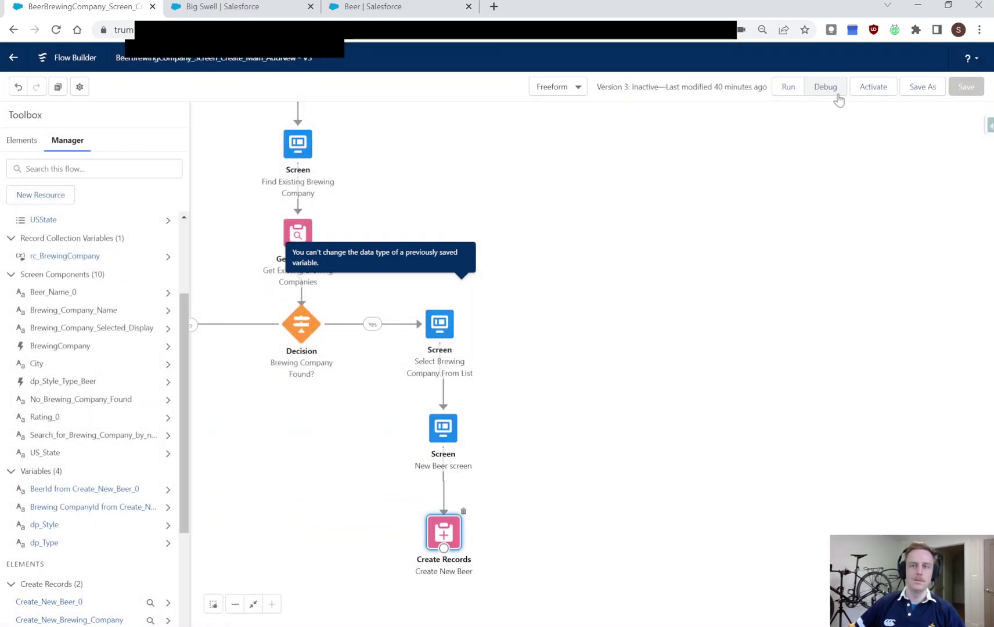
# Step: Start a debug run of the flow with the default options and search for brewing companies by the name "bra"
pyautogui.click(823, 88)
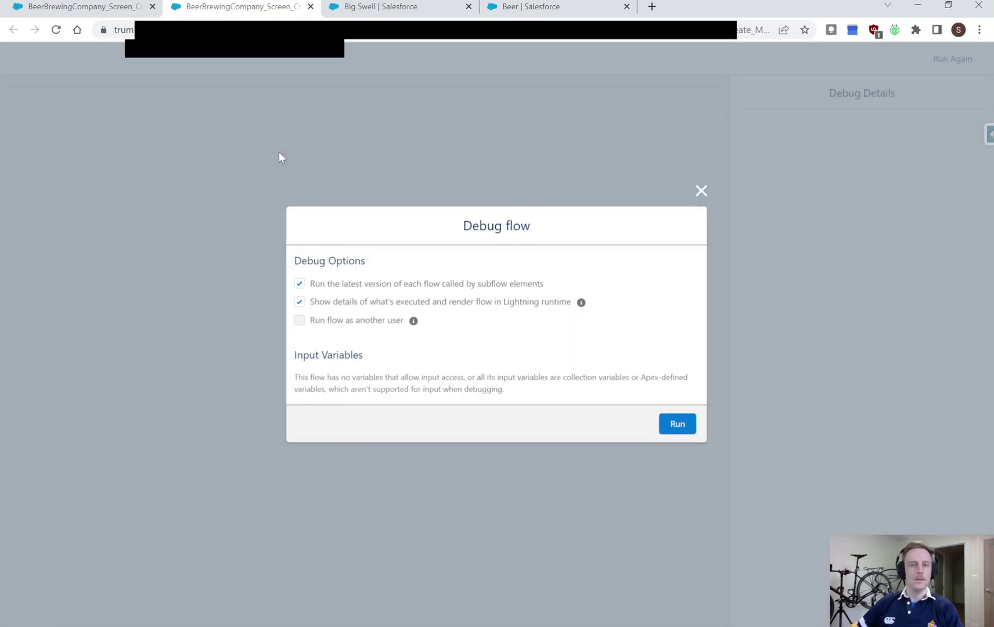
pyautogui.click(676, 426)
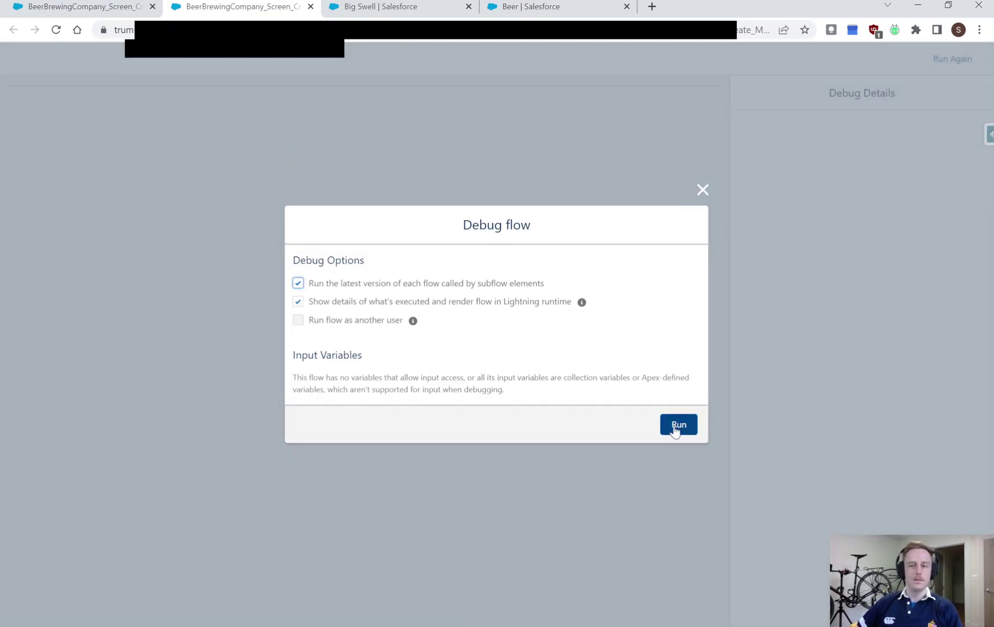
pyautogui.click(82, 146)
pyautogui.write('bra')
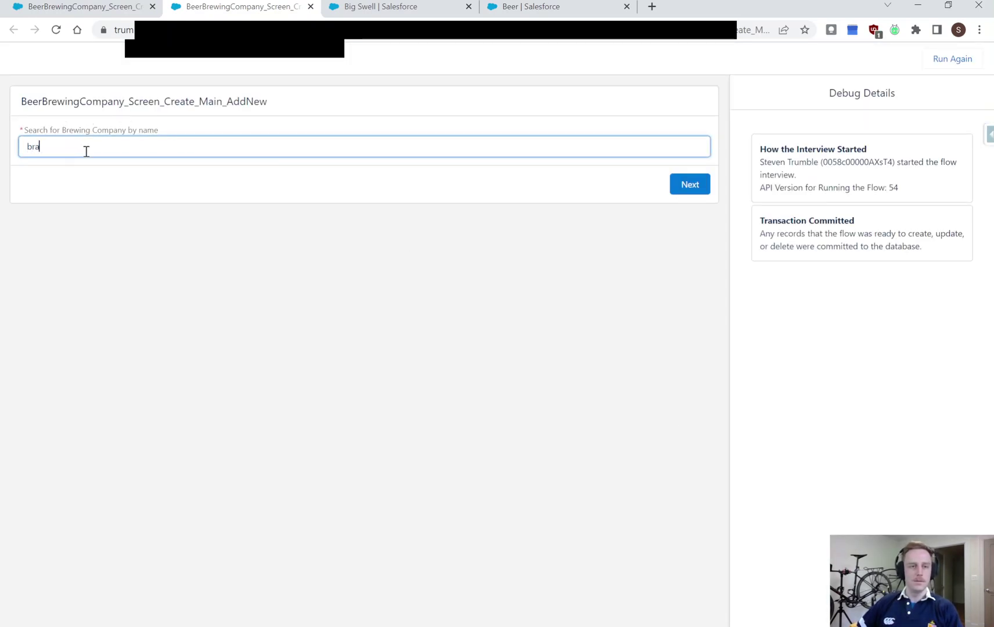
pyautogui.click(329, 304)
pyautogui.click(694, 191)
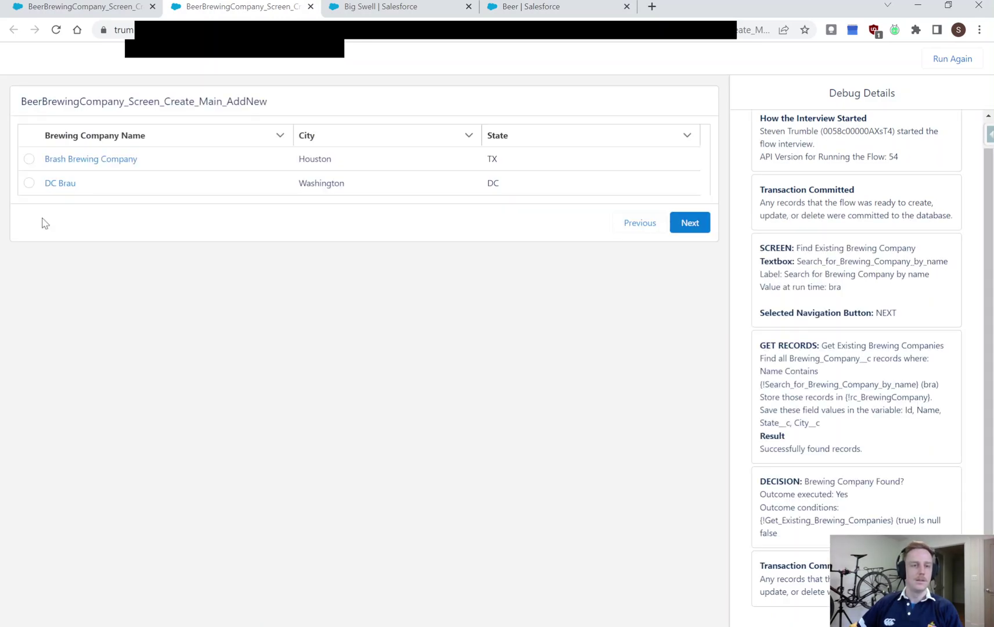
# Step: Select DC Brau and submit a new beer named "abc test" with style Wheat Beer, type Belgian Witbier and rating 4.5
pyautogui.click(29, 183)
pyautogui.click(696, 249)
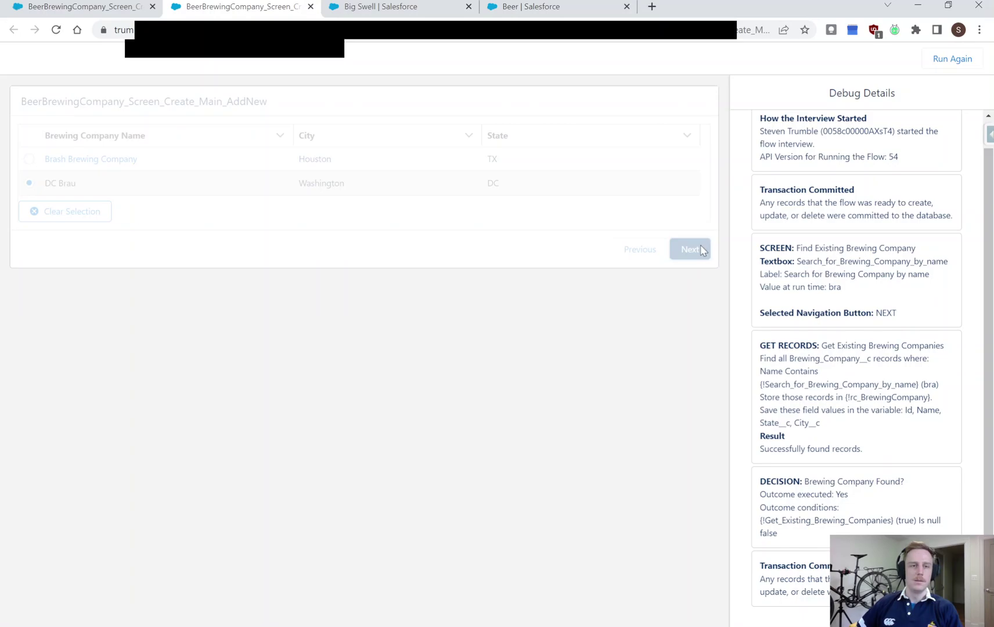
pyautogui.write('abc test')
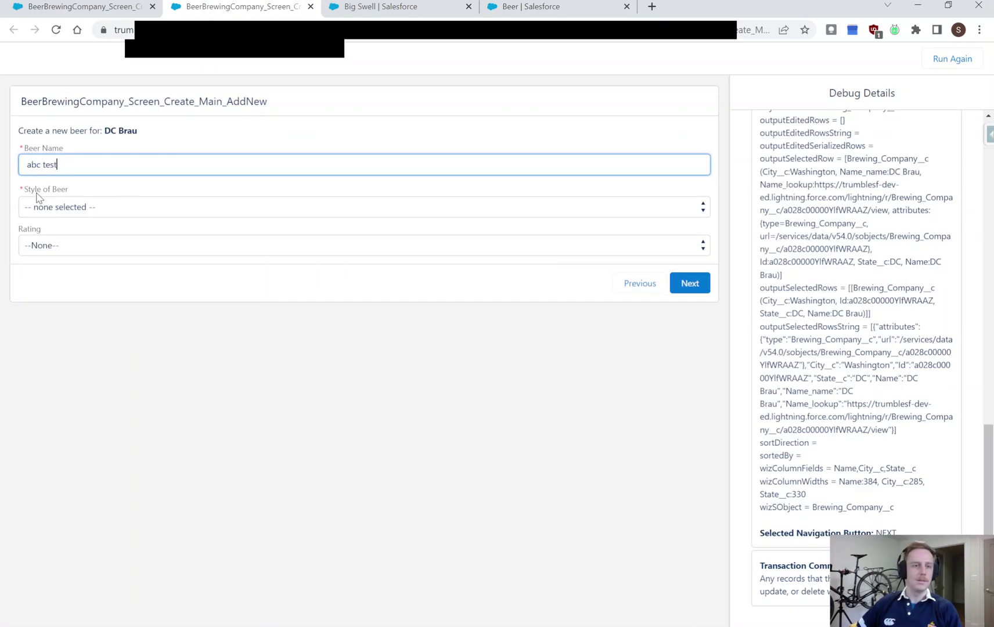
pyautogui.click(72, 214)
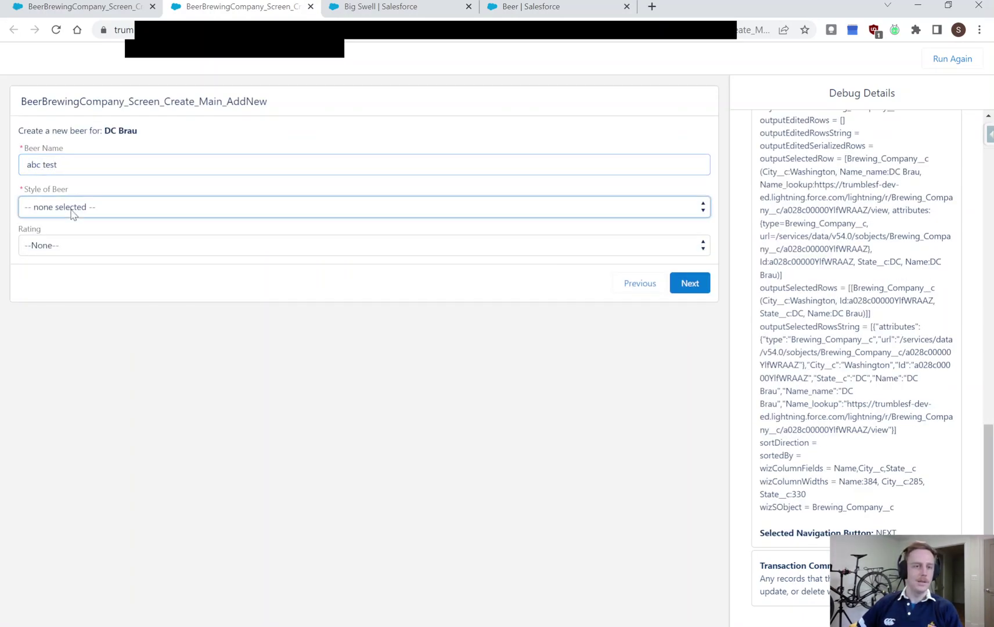
pyautogui.click(81, 361)
pyautogui.click(65, 248)
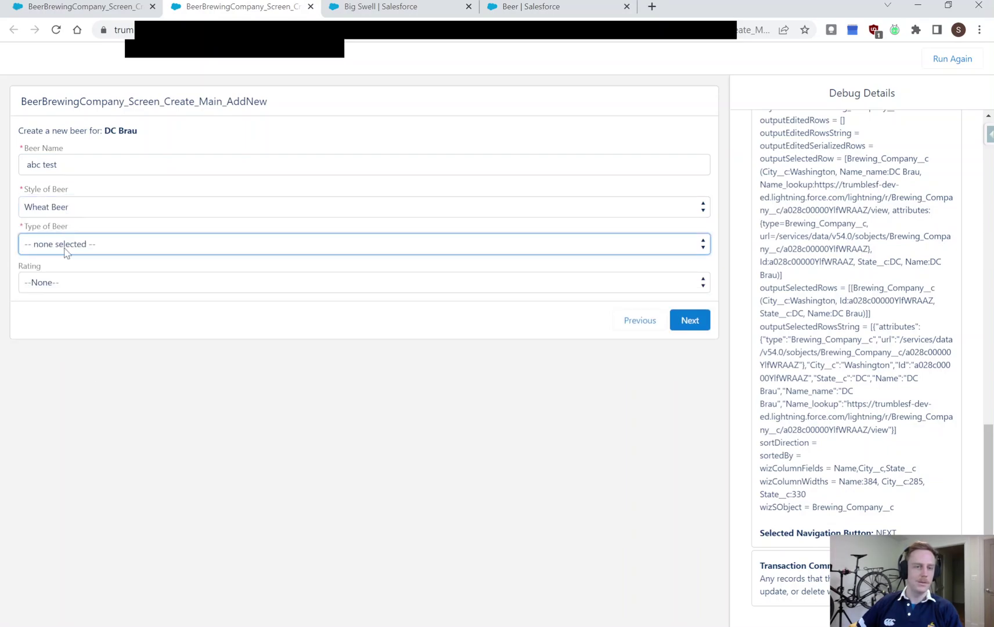
pyautogui.press('Down')
pyautogui.press('Tab')
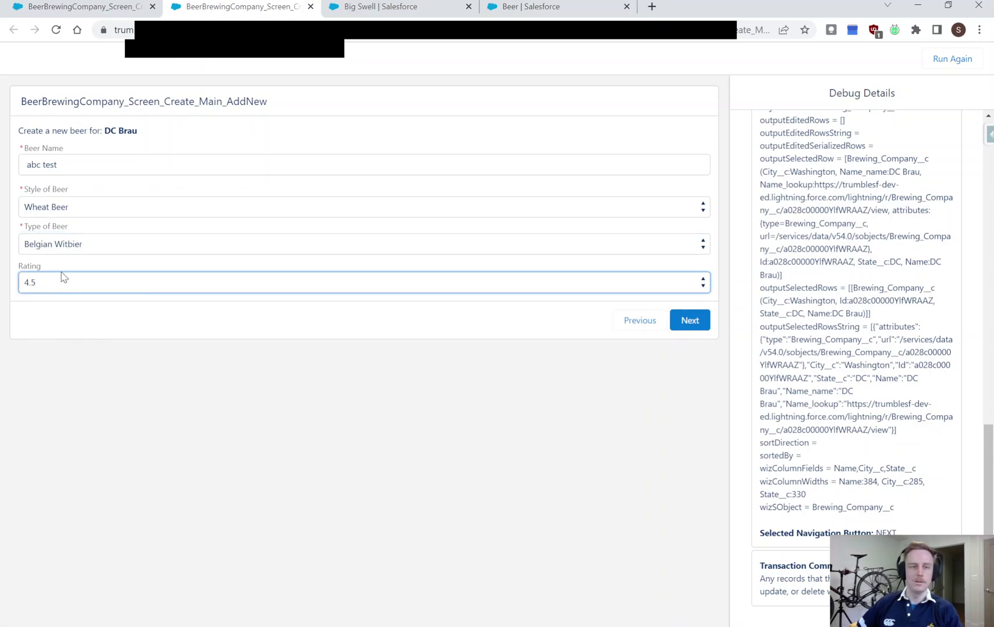
pyautogui.click(698, 328)
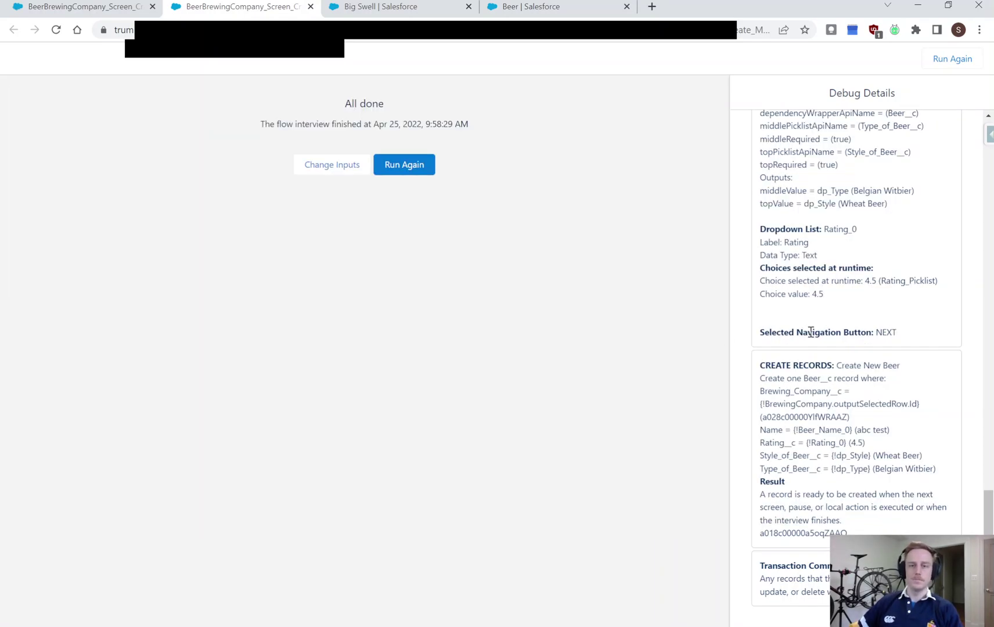
# Step: Examine the debug details for the dp_Type and dp_Style outputs and the style and type values used to create the beer
pyautogui.moveTo(854, 190); pyautogui.dragTo(886, 204)
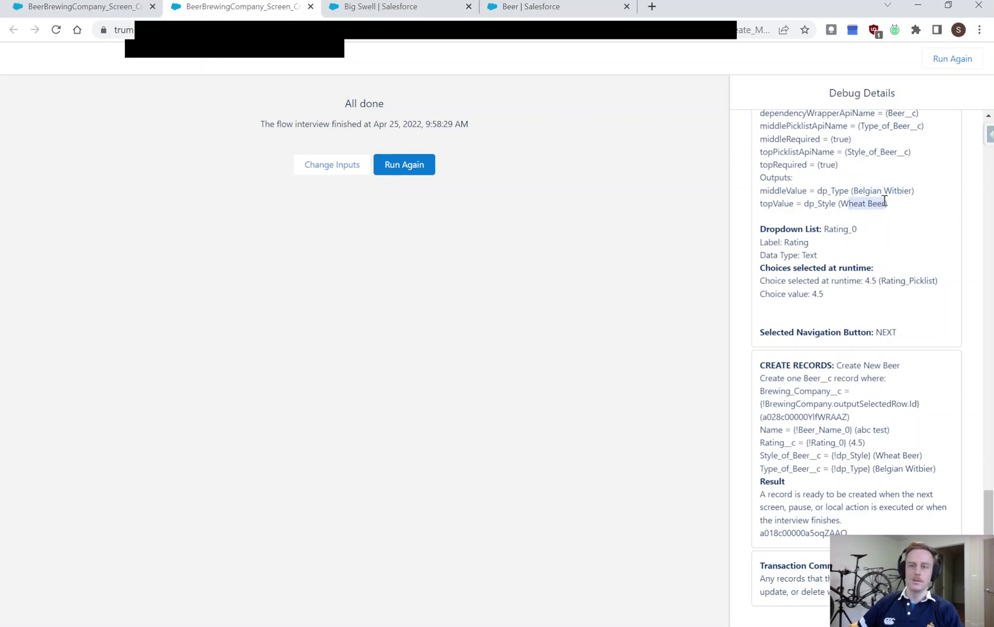
pyautogui.moveTo(760, 457); pyautogui.dragTo(928, 459)
pyautogui.moveTo(758, 469); pyautogui.dragTo(940, 473)
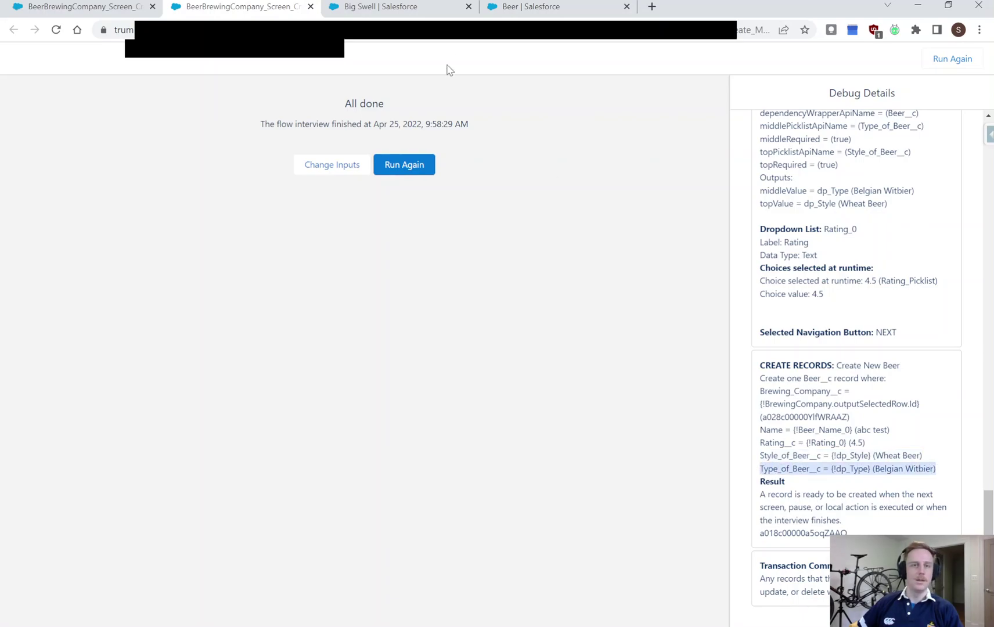
# Step: Switch to the Beers list of the Beers of the US app and open the "abc test" beer record
pyautogui.click(418, 12)
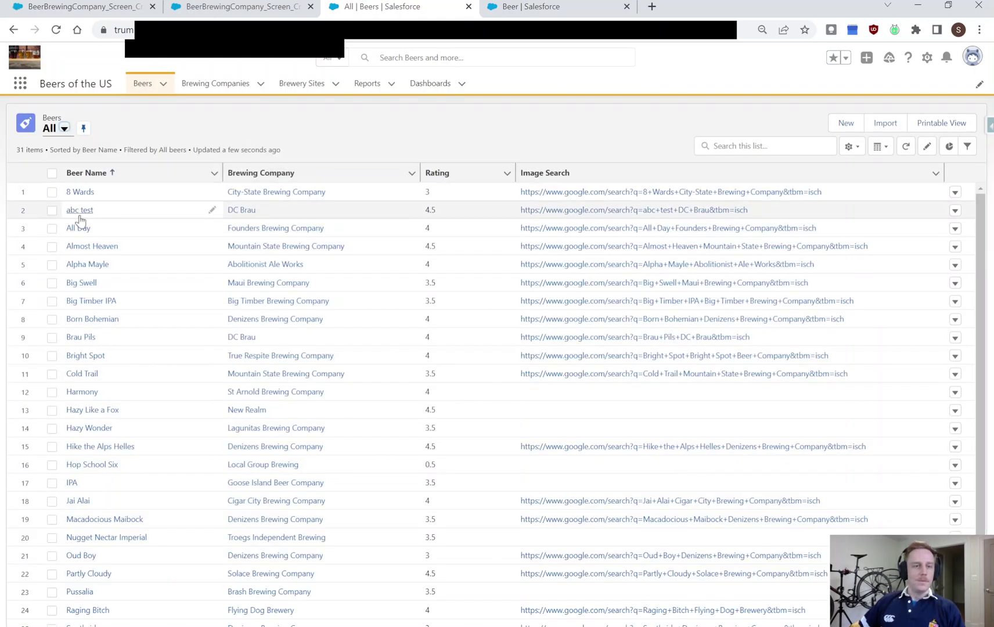
pyautogui.click(85, 213)
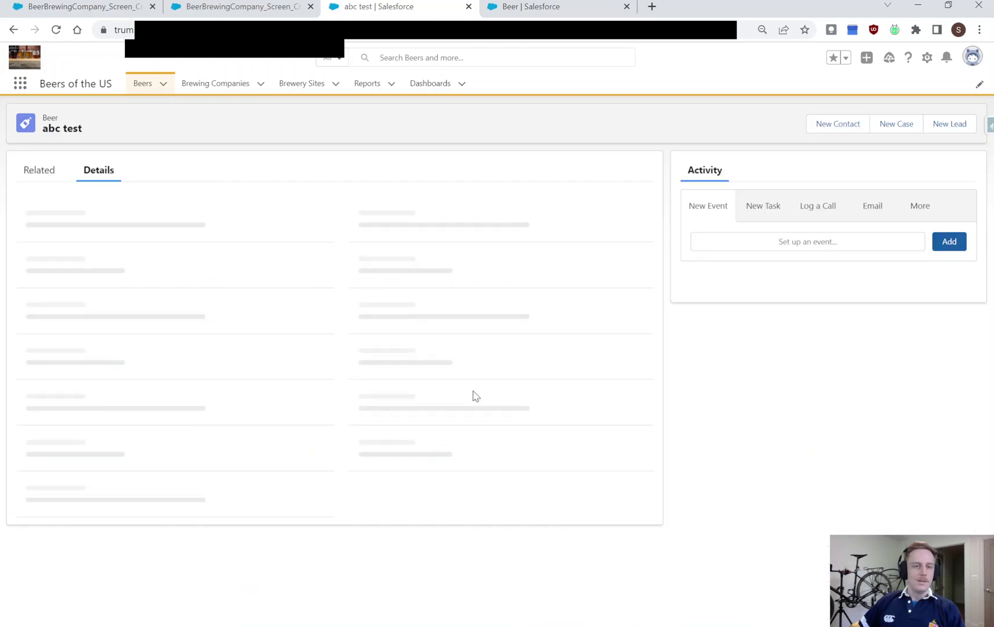